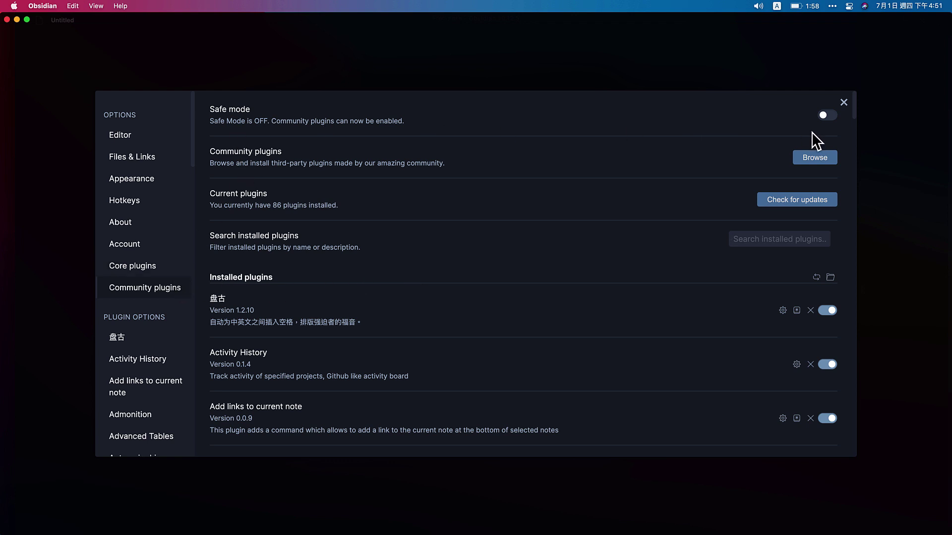
Step: Search the plugin catalogue for 'obsidian pandoc', confirm version 0.2.4 is installed, then close the browser
{"action": "left_click", "coordinate": [830, 158]}
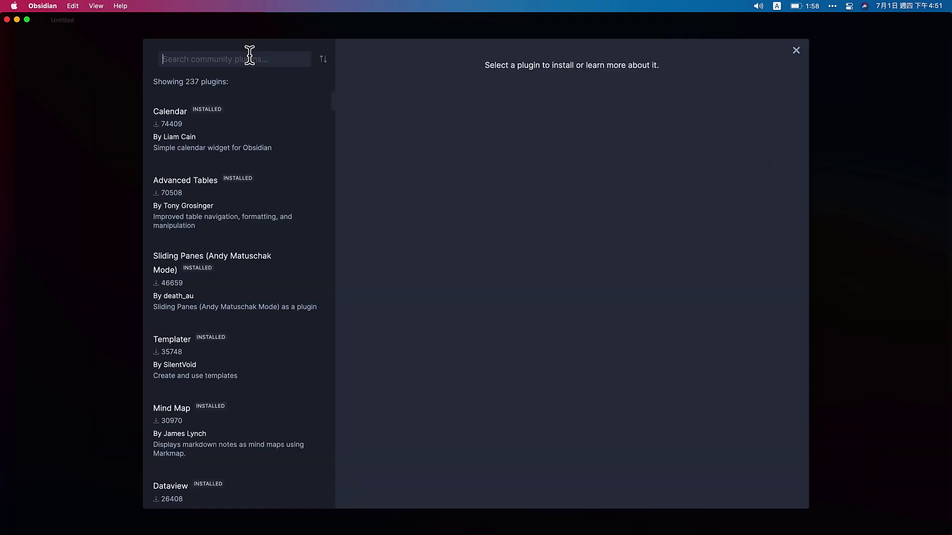
{"action": "type", "text": "obsidian"}
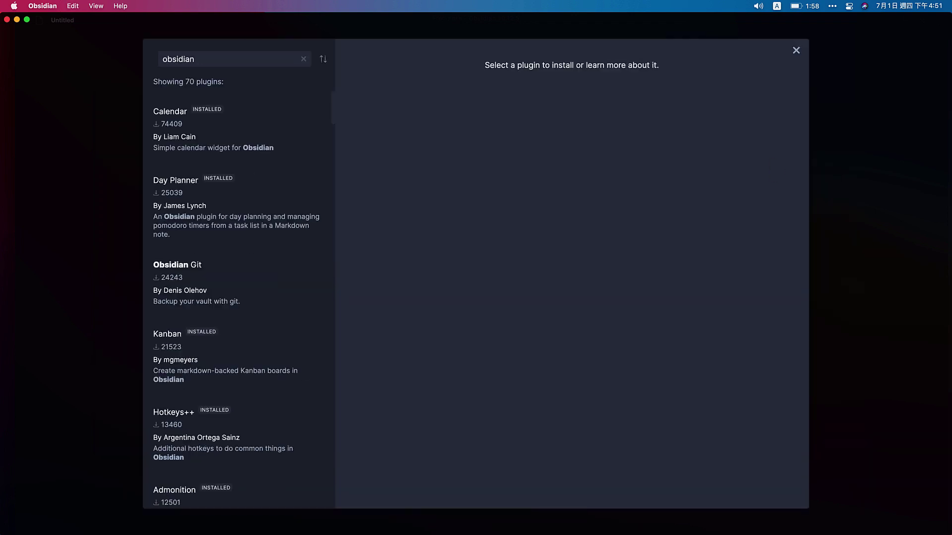
{"action": "type", "text": " pandoc"}
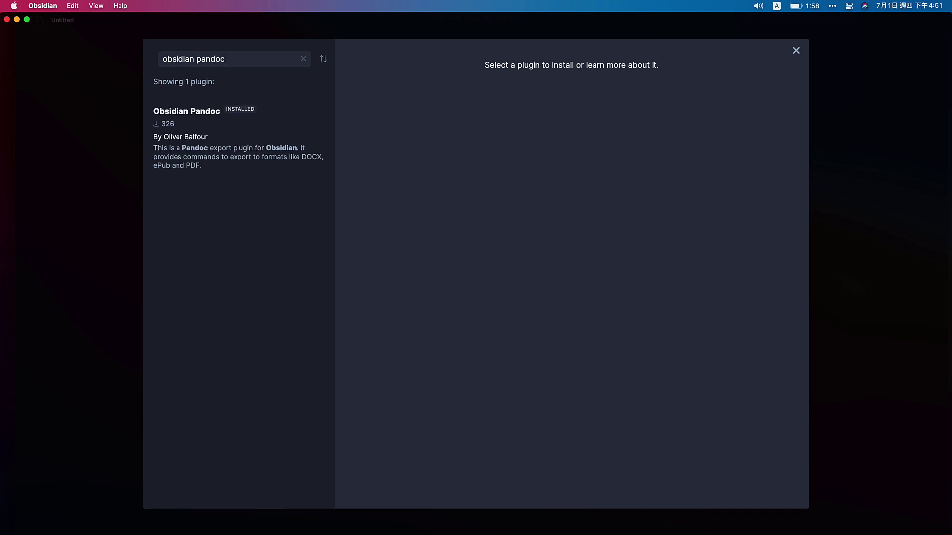
{"action": "left_click", "coordinate": [196, 132]}
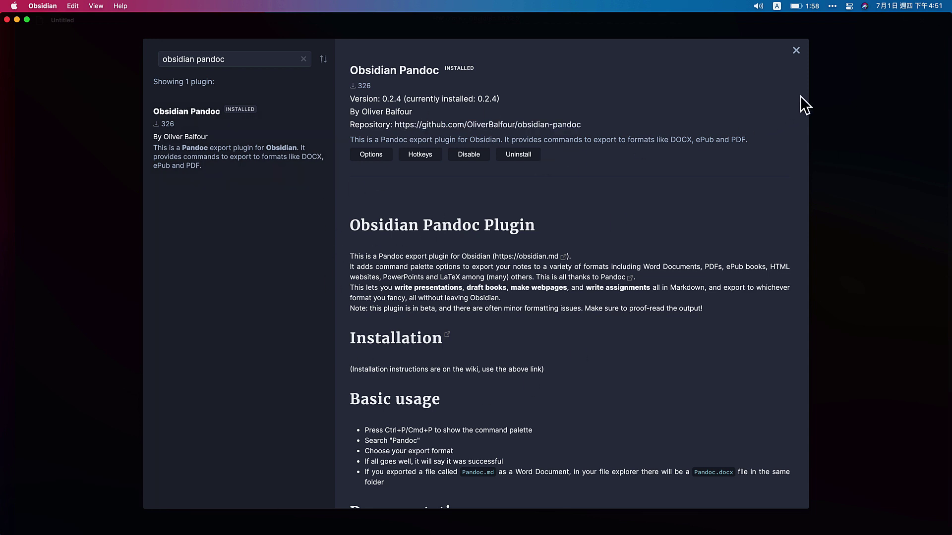
{"action": "left_click", "coordinate": [796, 51]}
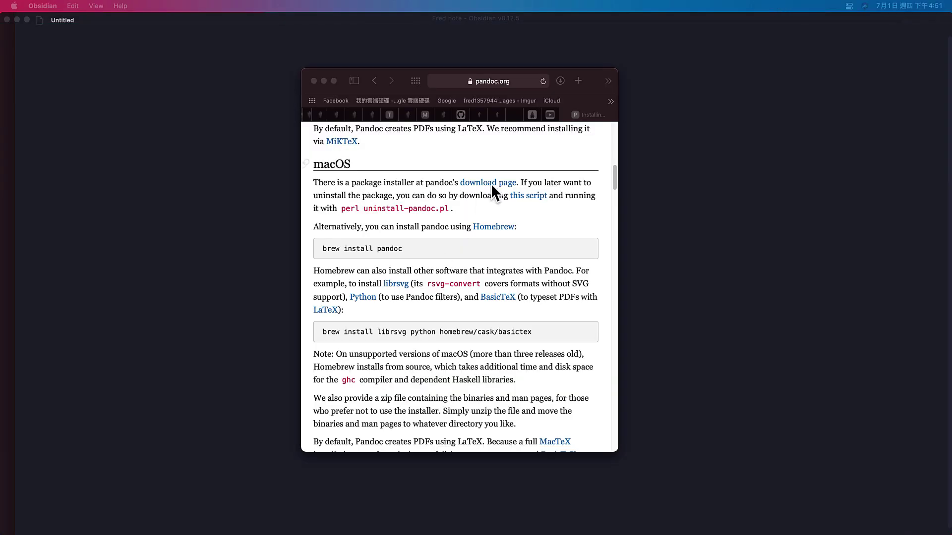
{"action": "scroll", "coordinate": [572, 202], "scroll_direction": "up", "scroll_amount": 10}
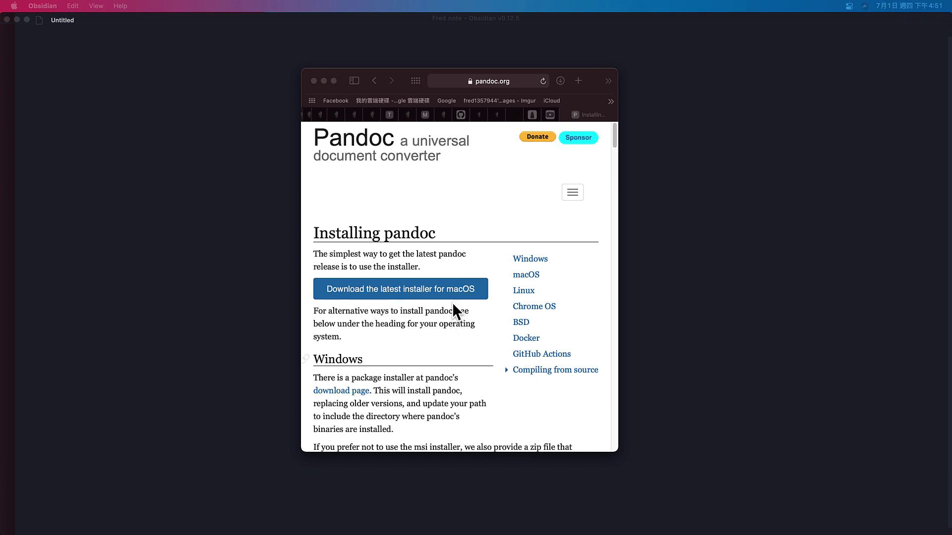
{"action": "scroll", "coordinate": [454, 199], "scroll_direction": "down", "scroll_amount": 10}
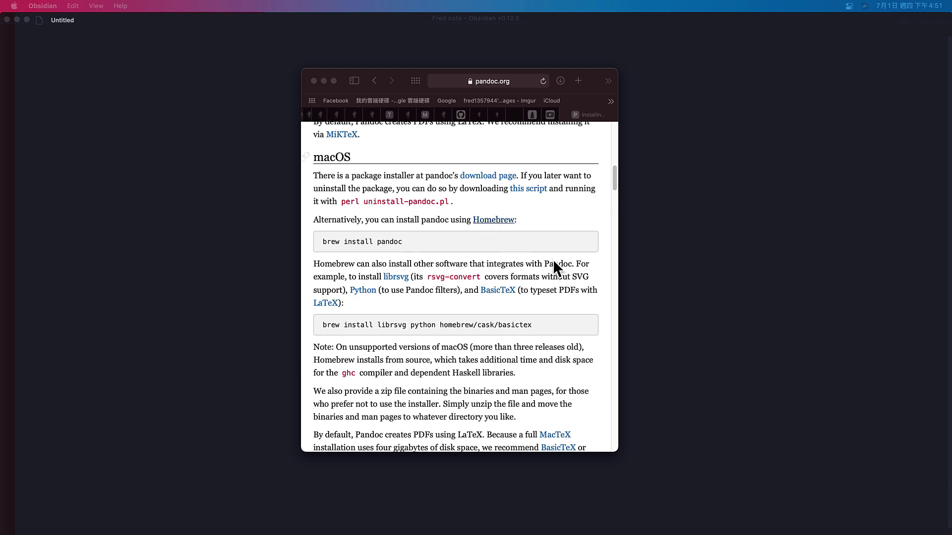
Step: Copy the Homebrew install command from the brew.sh page in Safari
{"action": "left_click", "coordinate": [494, 228]}
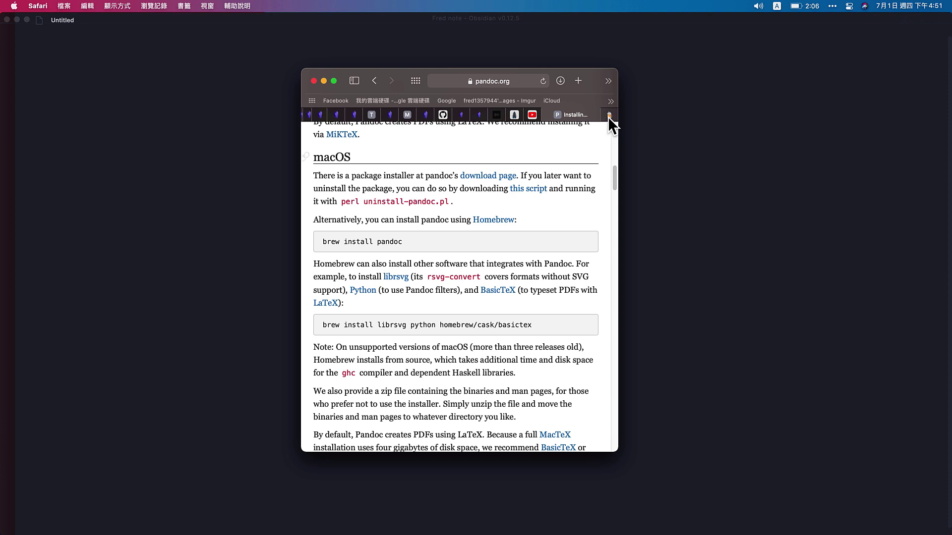
{"action": "left_click", "coordinate": [609, 115]}
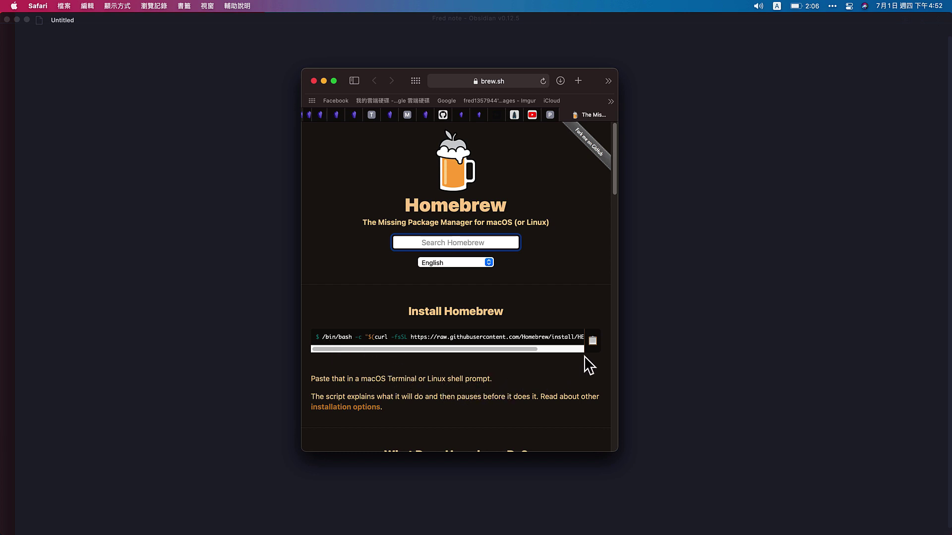
{"action": "left_click", "coordinate": [592, 342]}
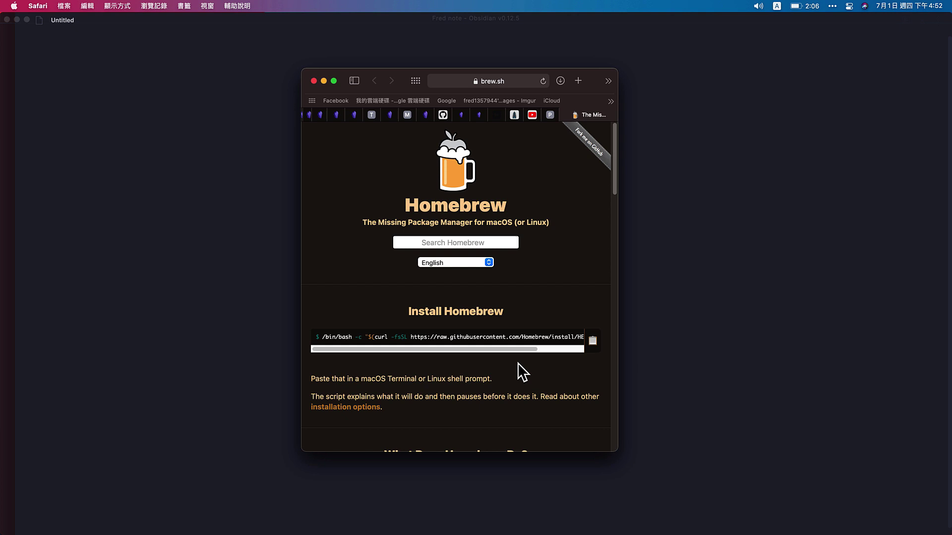
Step: Run the pasted Homebrew install command in Terminal through Alfred, then close the Homebrew tab
{"action": "key", "text": "alt+space"}
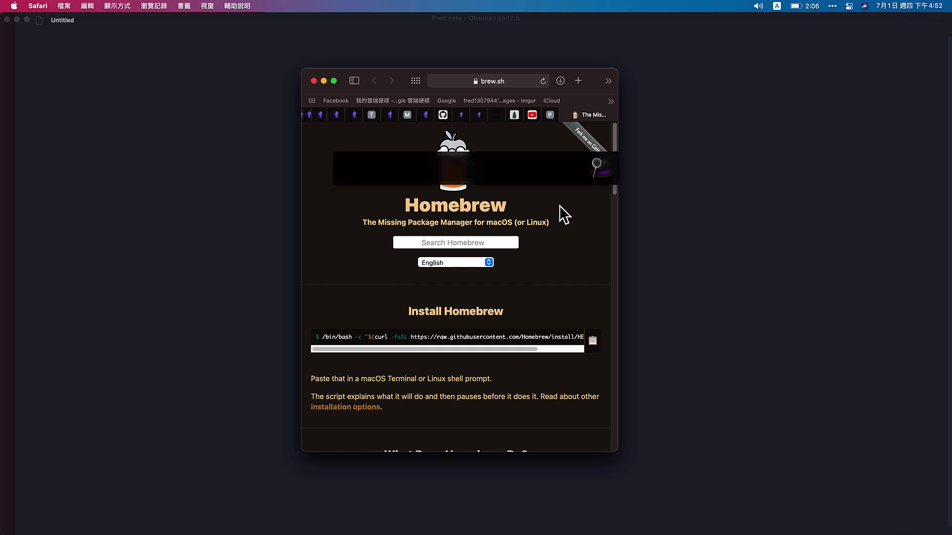
{"action": "type", "text": ">"}
{"action": "key", "text": "super+v"}
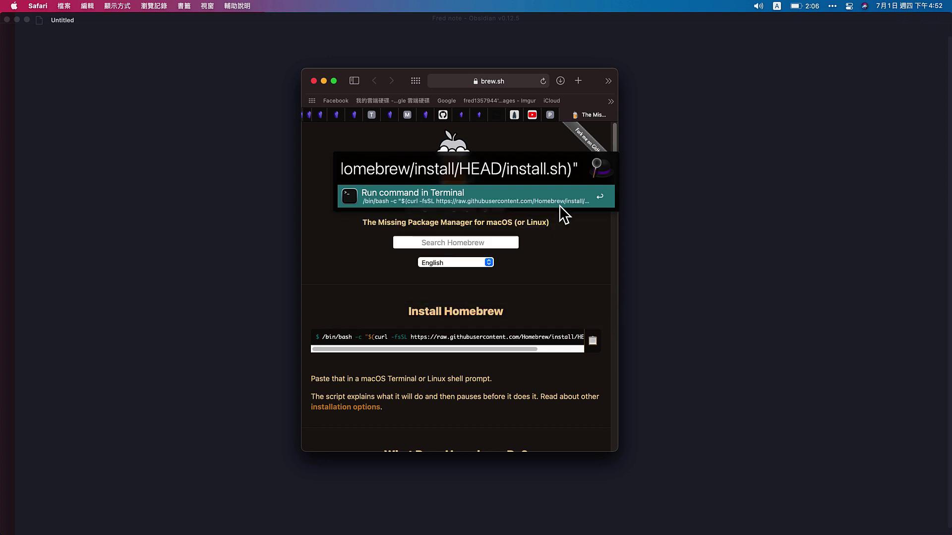
{"action": "key", "text": "Return"}
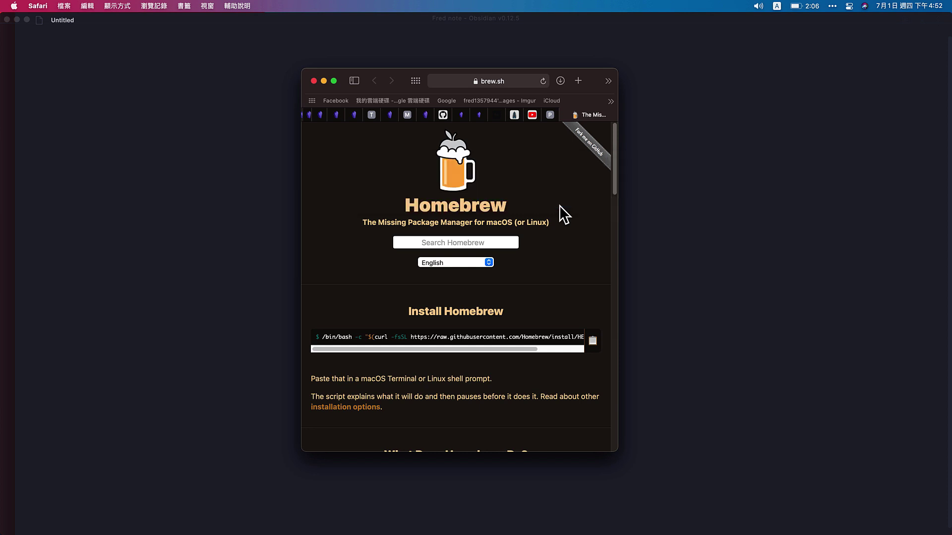
{"action": "left_click", "coordinate": [563, 114]}
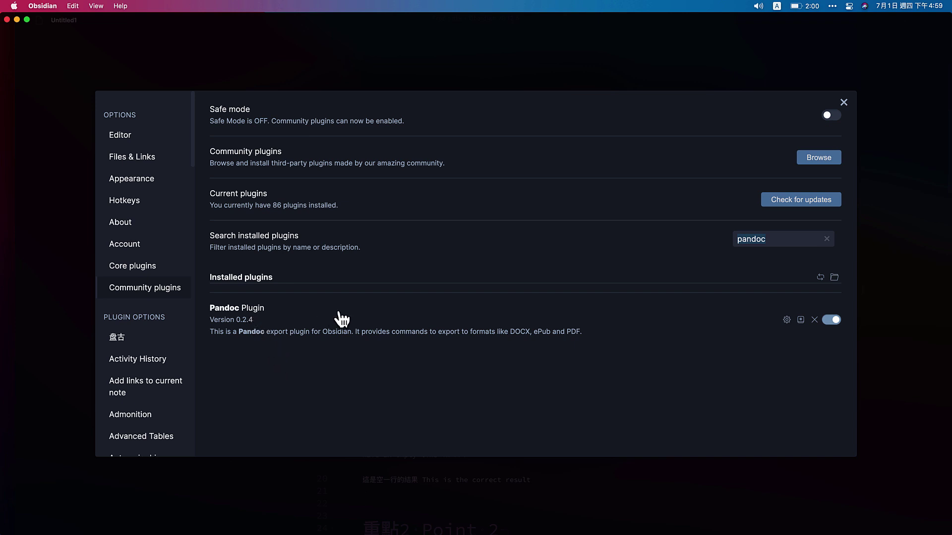
Step: Open the Pandoc Plugin's options to view its Markdown export settings and Pandoc path
{"action": "left_click", "coordinate": [253, 309]}
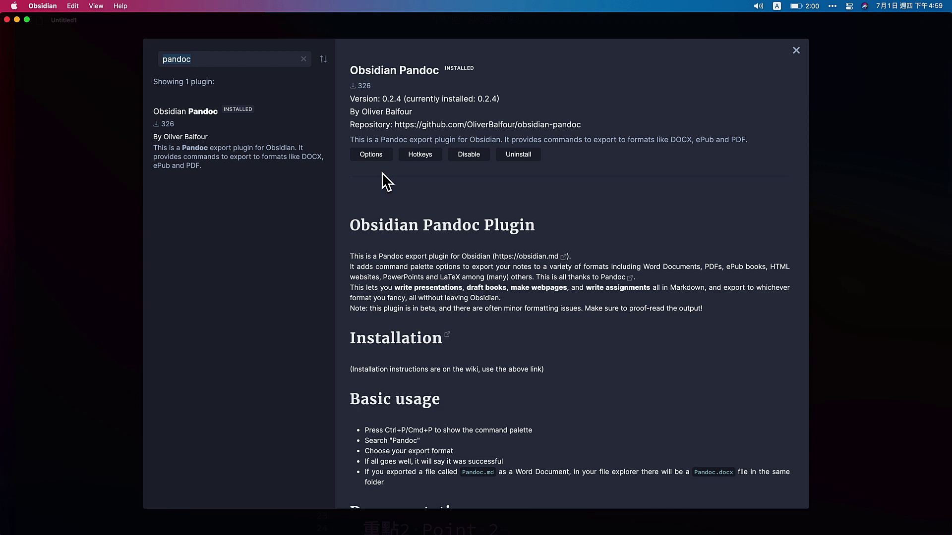
{"action": "left_click", "coordinate": [378, 155]}
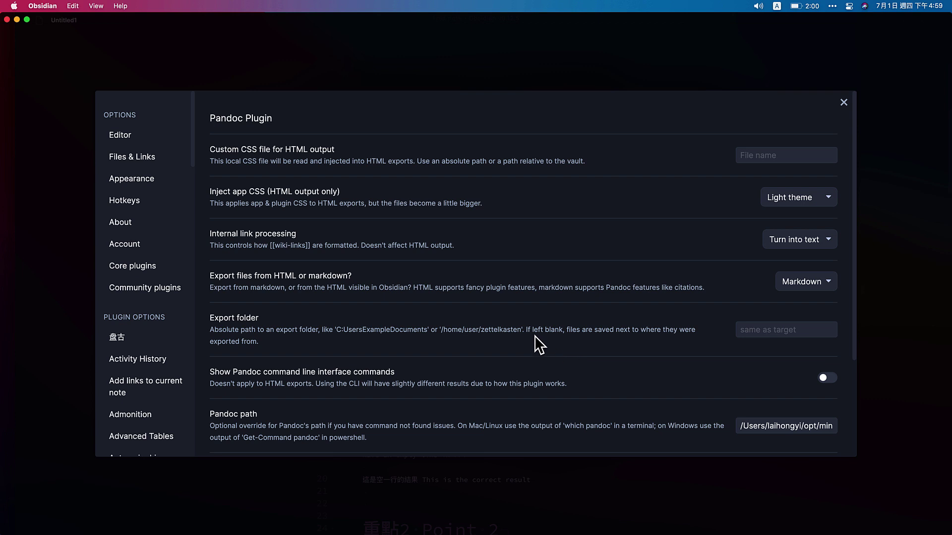
Step: Run 'which pandoc' in Terminal and select the returned miniconda3/bin/pandoc path
{"action": "key", "text": "alt+space"}
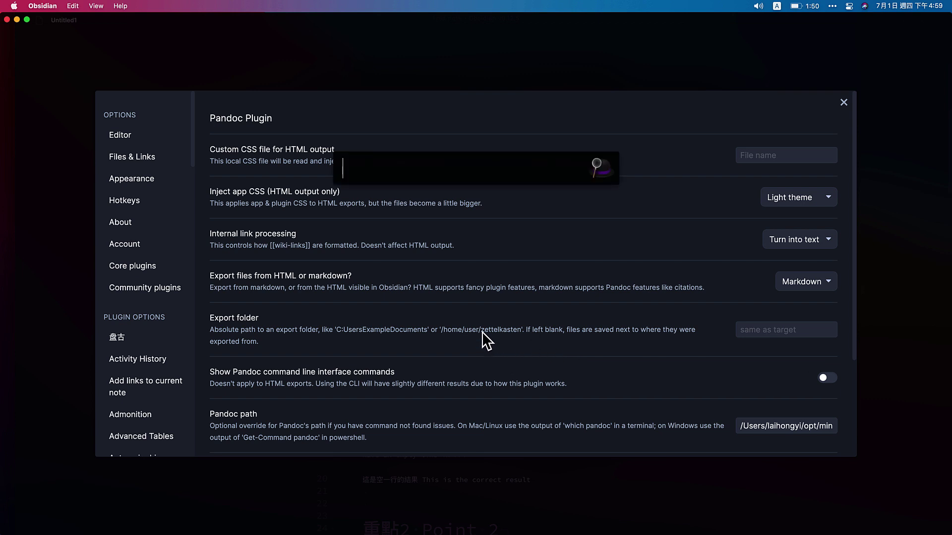
{"action": "type", "text": ">"}
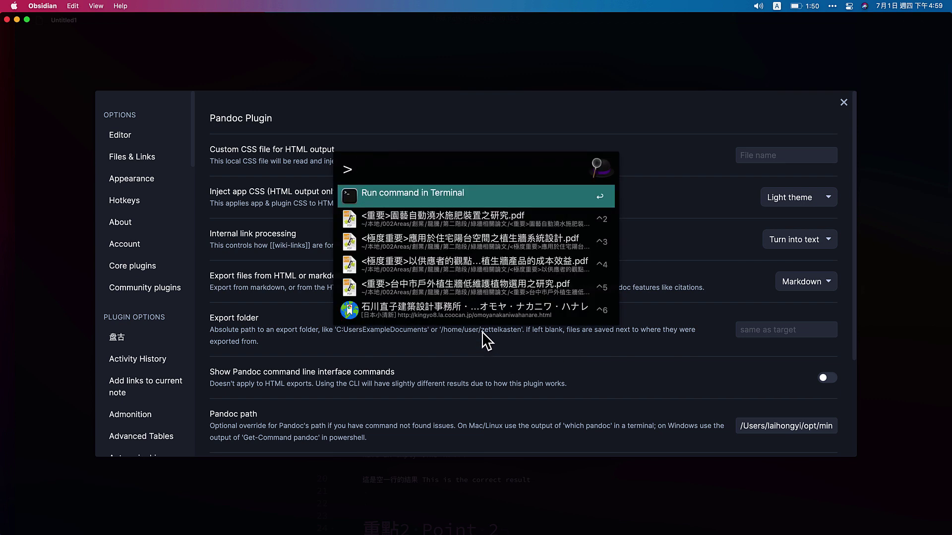
{"action": "type", "text": "which pandoc"}
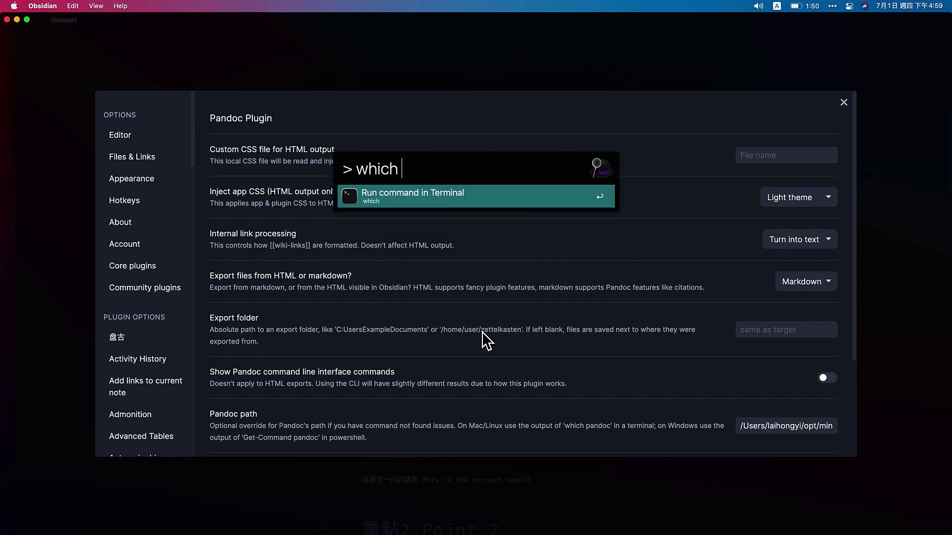
{"action": "key", "text": "Return"}
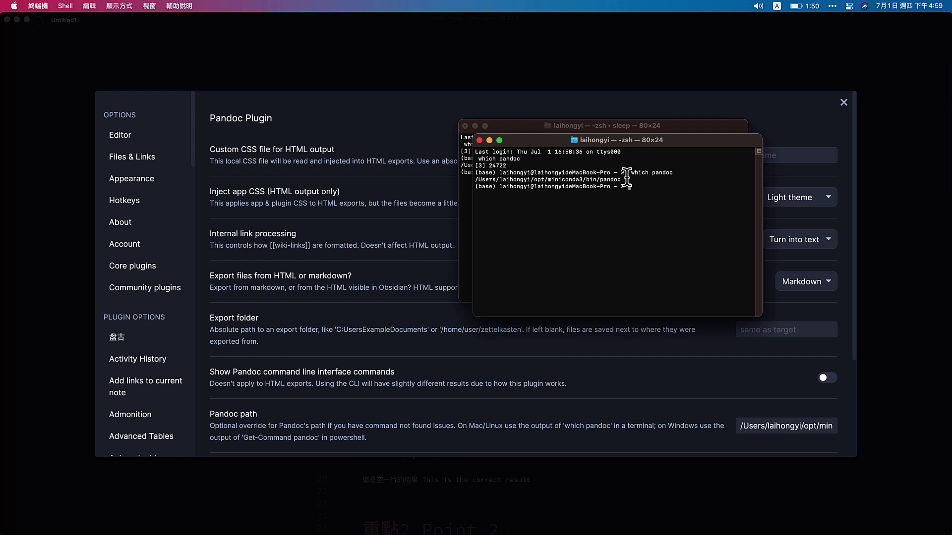
{"action": "left_click_drag", "start_coordinate": [621, 179], "coordinate": [474, 179]}
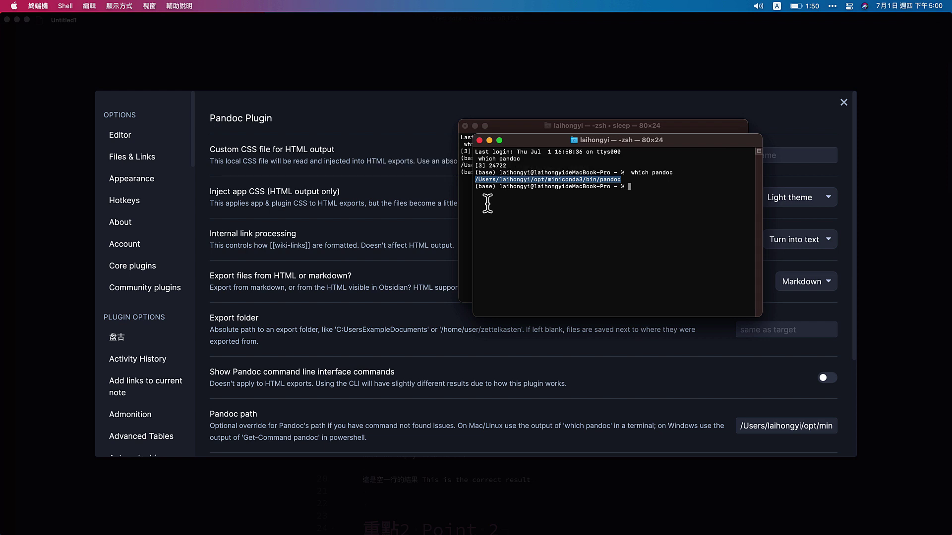
{"action": "left_click", "coordinate": [632, 388]}
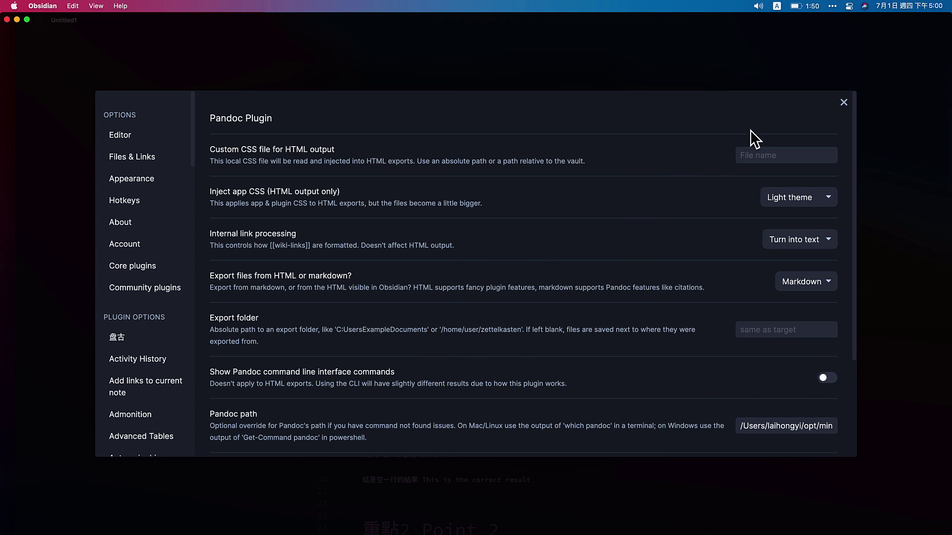
Step: Close the settings and scroll through the Untitled1 note's YAML, table and slide headings
{"action": "left_click", "coordinate": [845, 104]}
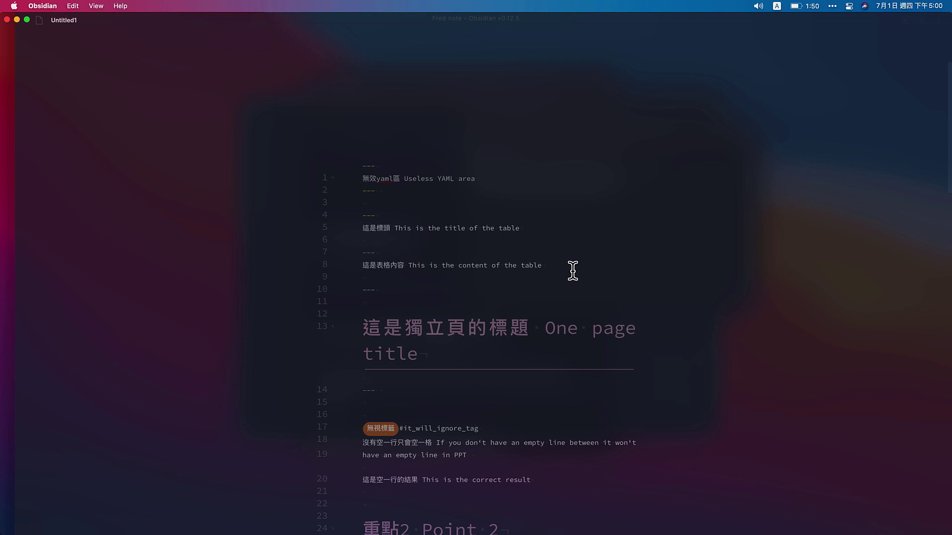
{"action": "scroll", "coordinate": [537, 286], "scroll_direction": "down", "scroll_amount": 1}
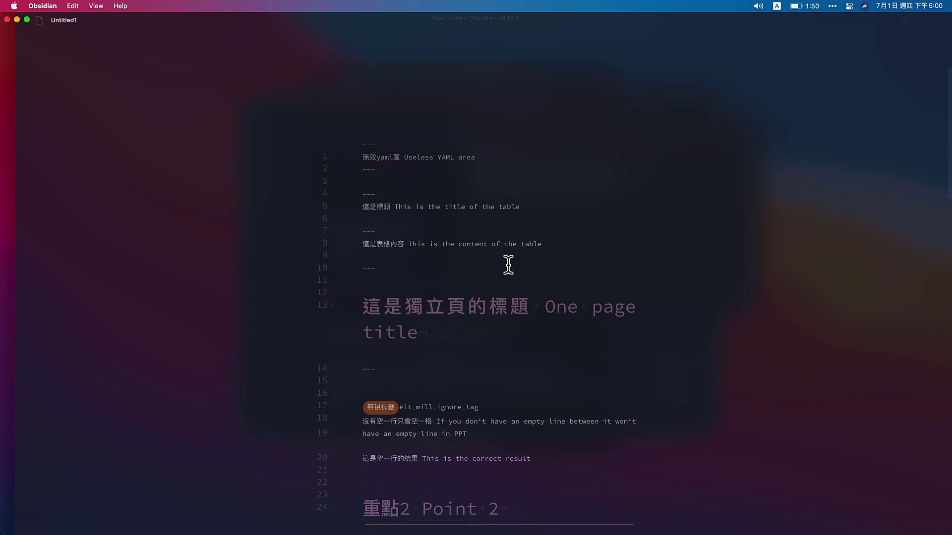
{"action": "scroll", "coordinate": [519, 351], "scroll_direction": "down", "scroll_amount": 1}
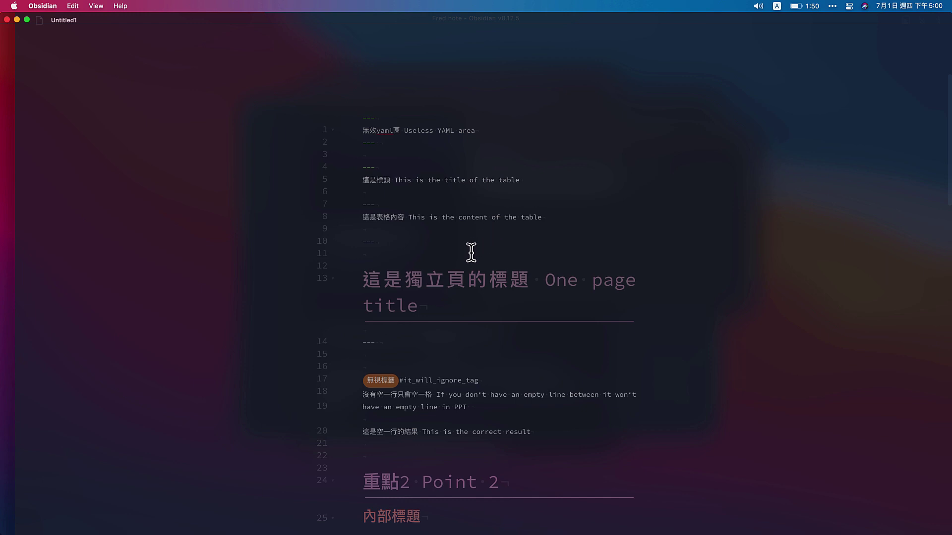
Step: Export the note to Untitled1.pptx with 'Pandoc Plugin: Export as PowerPoint (pptx)'
{"action": "key", "text": "super+p"}
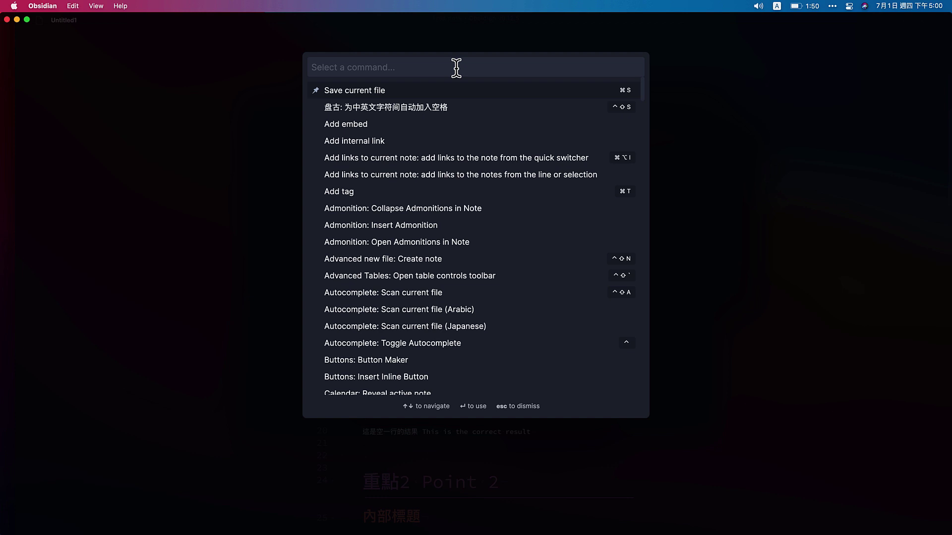
{"action": "type", "text": "pandoc"}
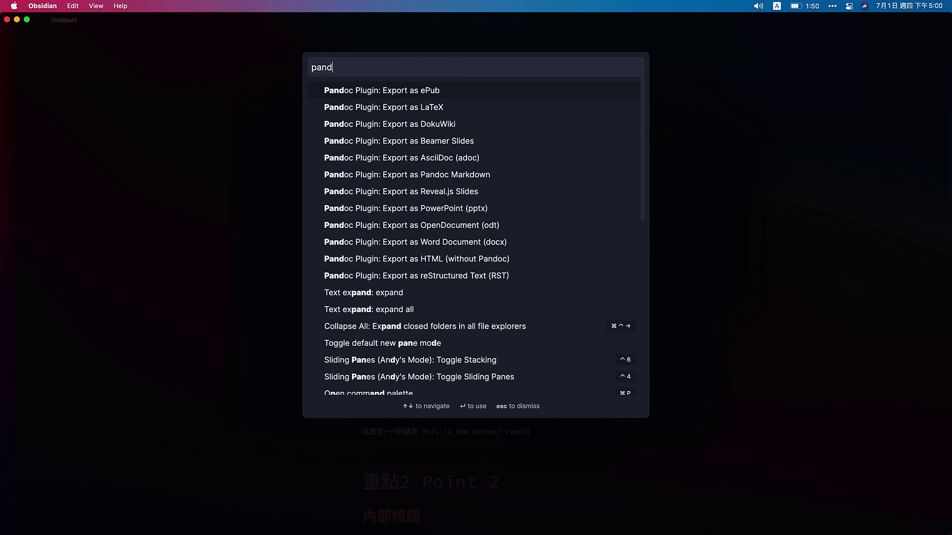
{"action": "left_click", "coordinate": [483, 209]}
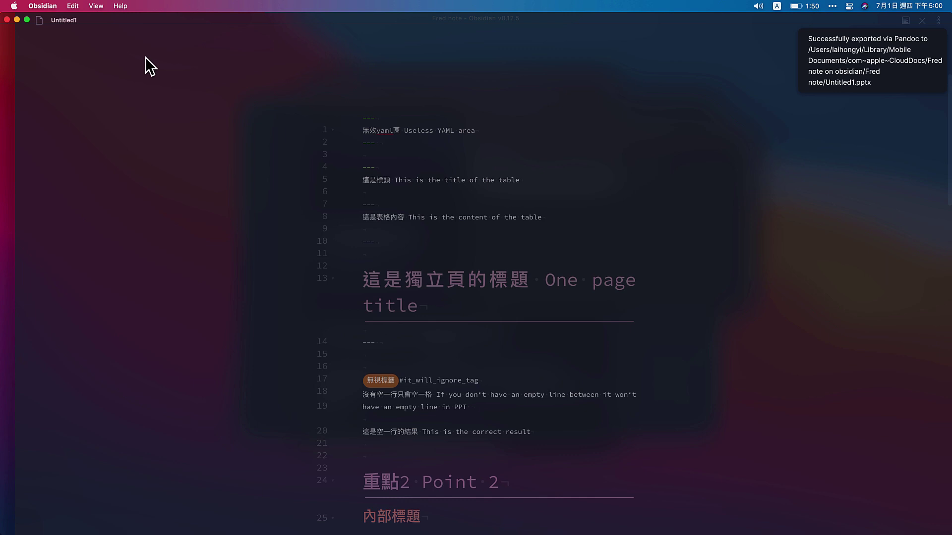
Step: Bring the exported Untitled1 PowerPoint deck to the front, centred on screen
{"action": "left_click", "coordinate": [149, 192]}
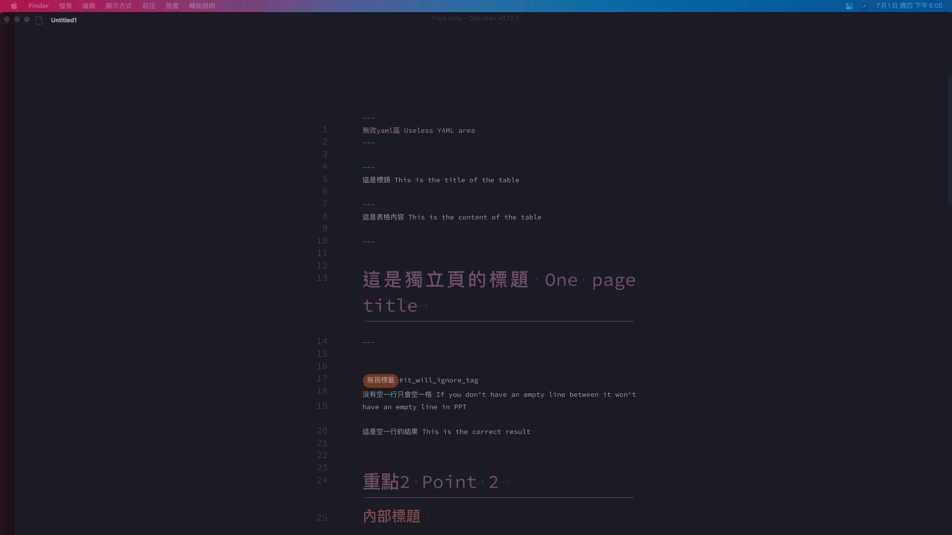
{"action": "left_click_drag", "start_coordinate": [196, 70], "coordinate": [444, 92]}
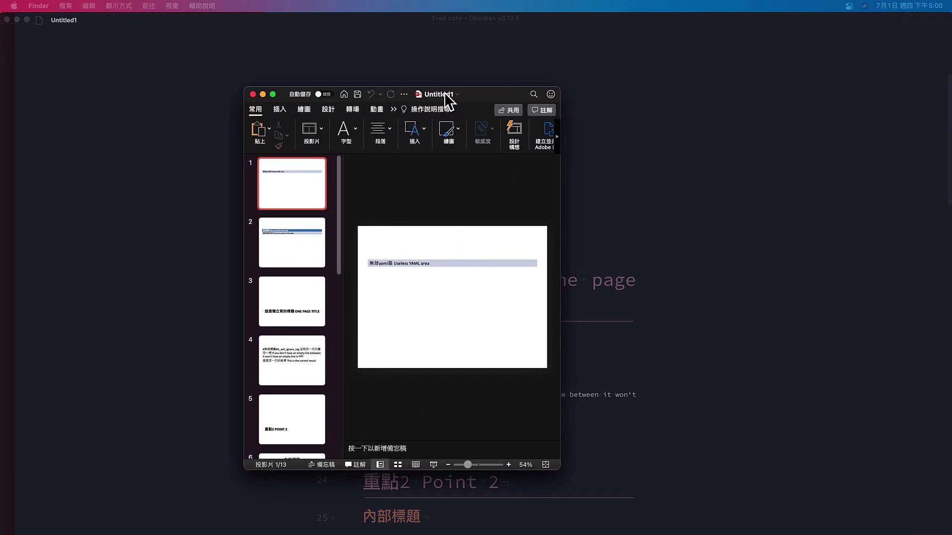
{"action": "left_click", "coordinate": [446, 93]}
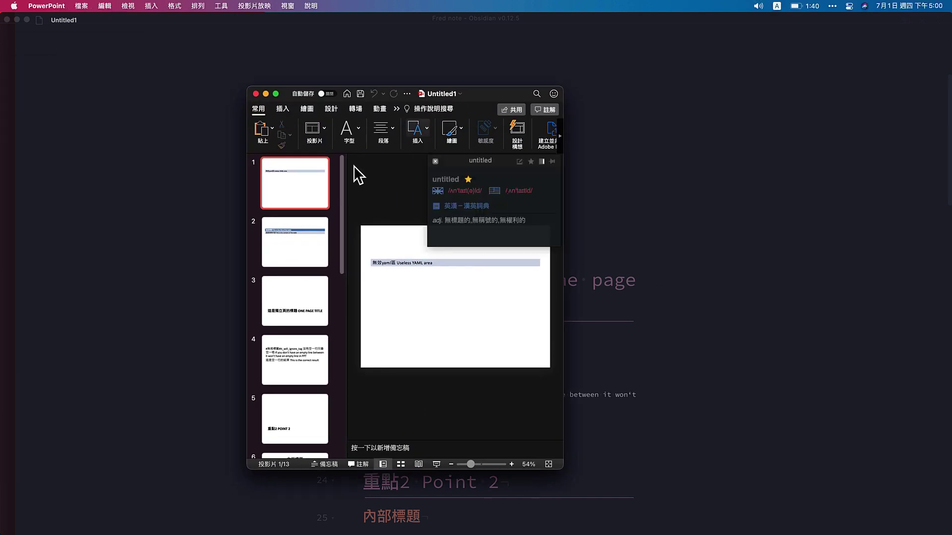
Step: Compare slide 2's two-row table against the note's YAML and opening lines
{"action": "key", "text": "ctrl+Left"}
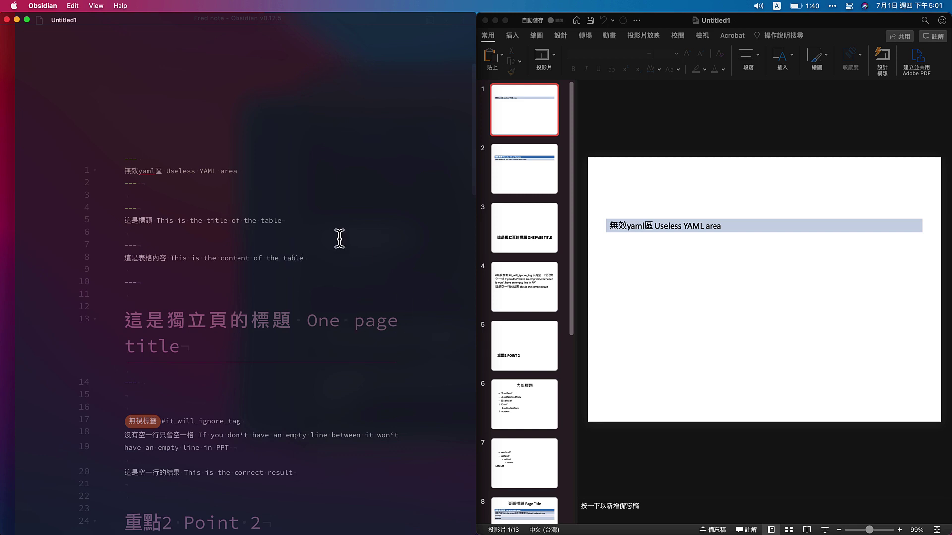
{"action": "scroll", "coordinate": [308, 276], "scroll_direction": "down", "scroll_amount": 2}
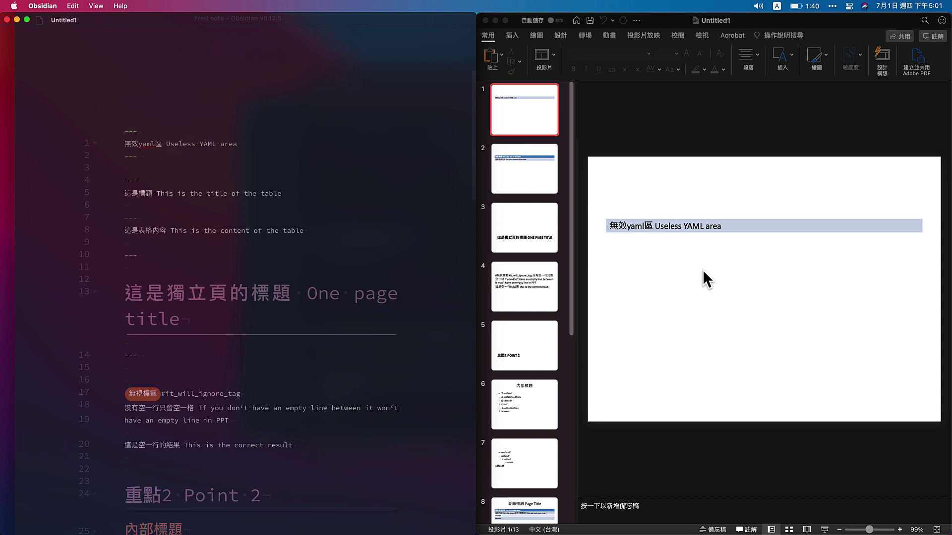
{"action": "left_click", "coordinate": [167, 145]}
{"action": "left_click", "coordinate": [256, 181]}
{"action": "left_click", "coordinate": [521, 191]}
{"action": "left_click", "coordinate": [537, 188]}
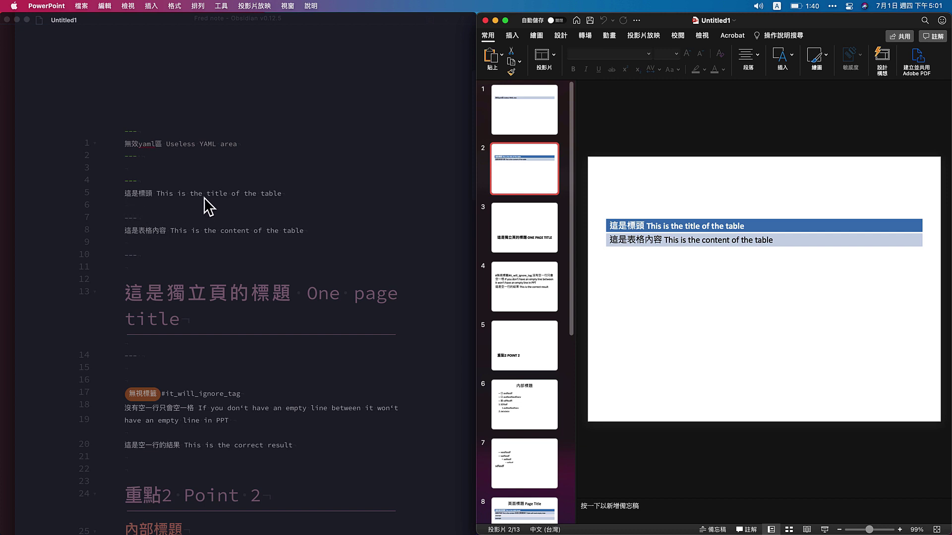
{"action": "left_click", "coordinate": [277, 201]}
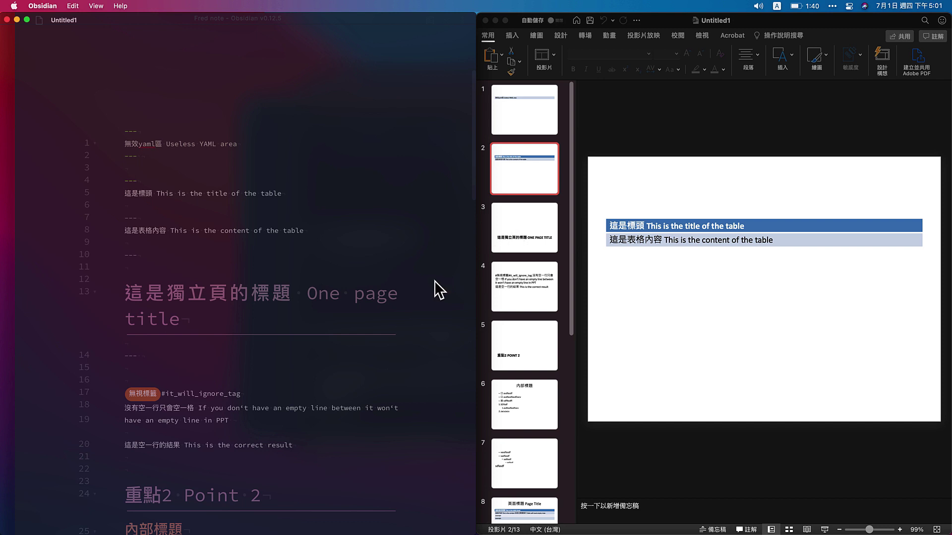
Step: Show slide 3, the one-page title slide, and check the page title heading in the note
{"action": "left_click", "coordinate": [556, 248]}
{"action": "left_click", "coordinate": [542, 238]}
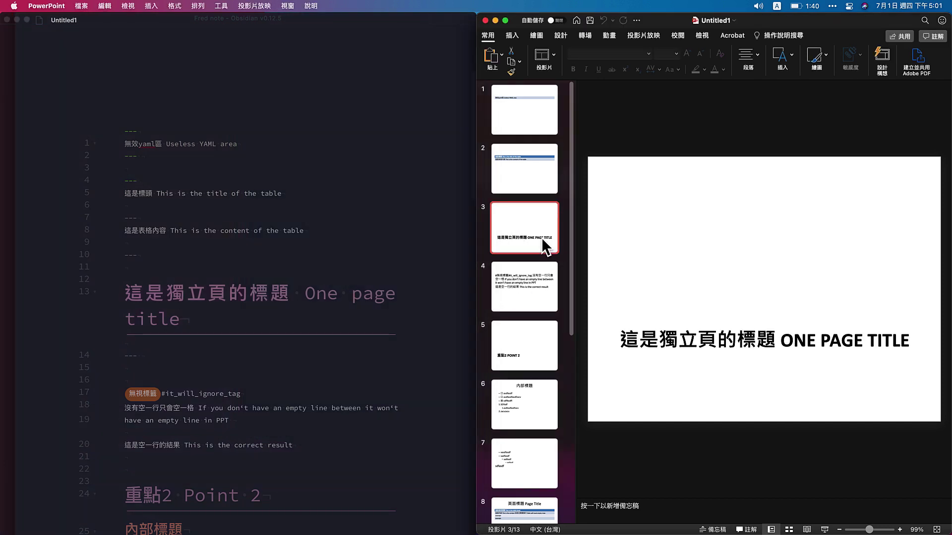
{"action": "scroll", "coordinate": [530, 321], "scroll_direction": "down", "scroll_amount": 1}
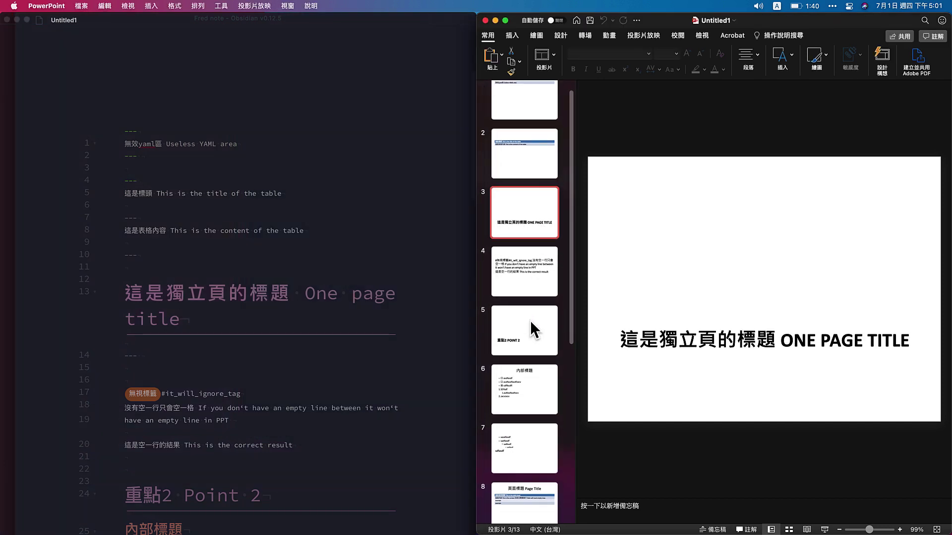
{"action": "left_click", "coordinate": [196, 327]}
{"action": "type", "text": "\\"}
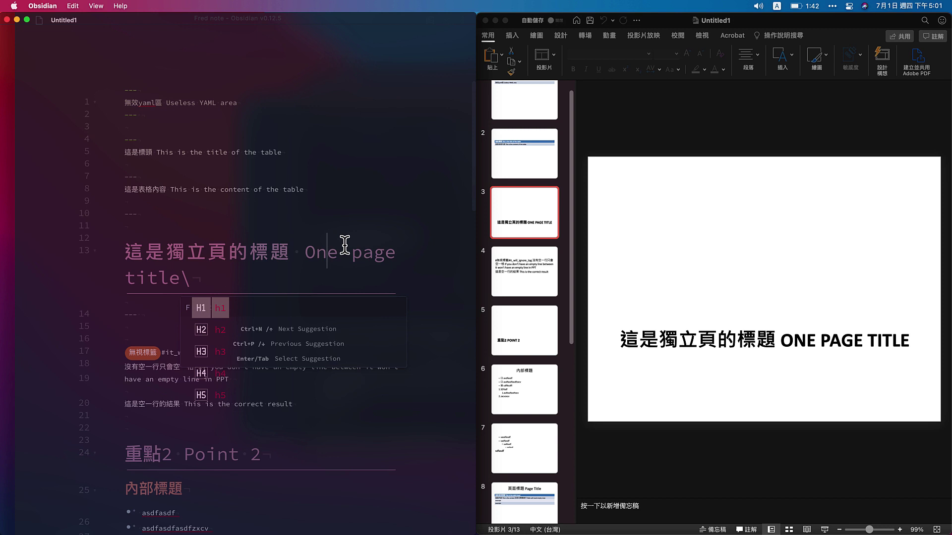
{"action": "key", "text": "BackSpace"}
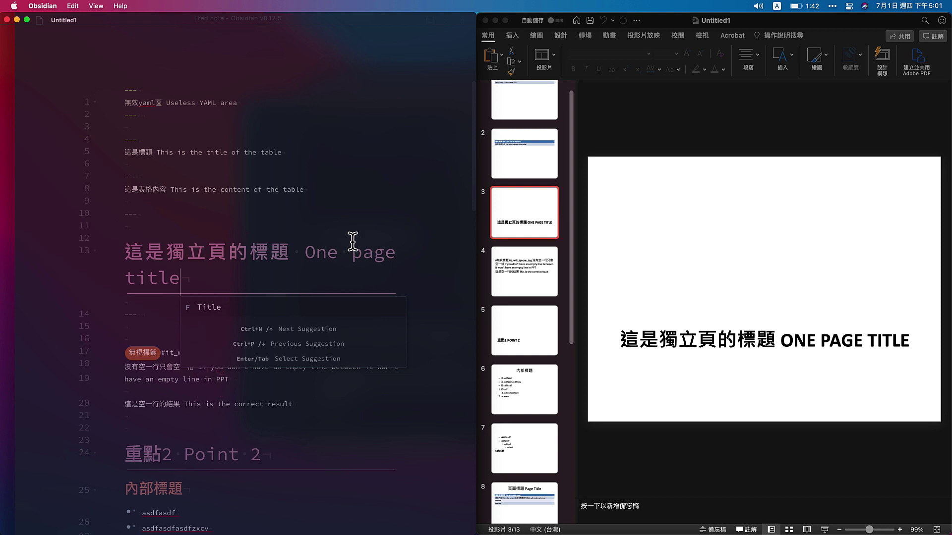
{"action": "left_click", "coordinate": [427, 243]}
Step: Open slide 4 and inspect its merged tag and empty-line text
{"action": "left_click", "coordinate": [535, 292]}
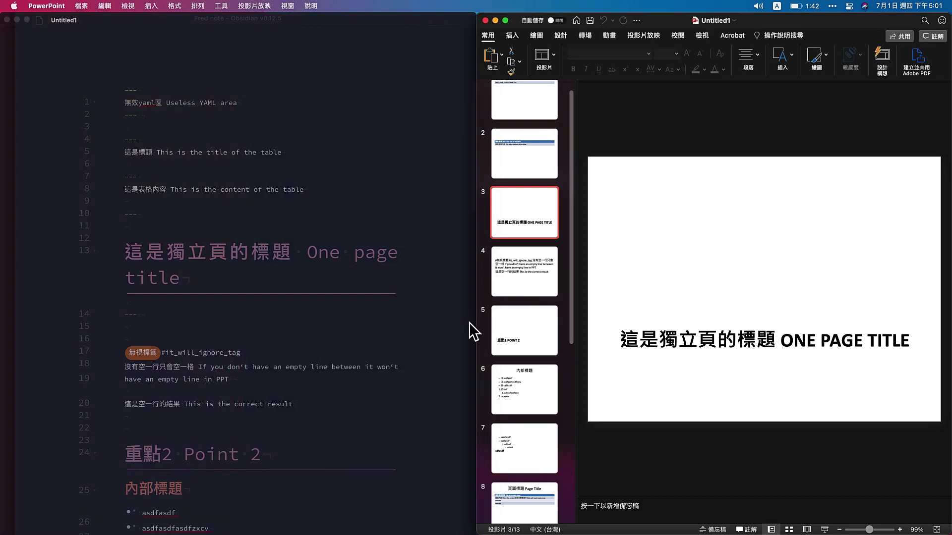
{"action": "left_click", "coordinate": [548, 275]}
{"action": "scroll", "coordinate": [386, 392], "scroll_direction": "down", "scroll_amount": 4}
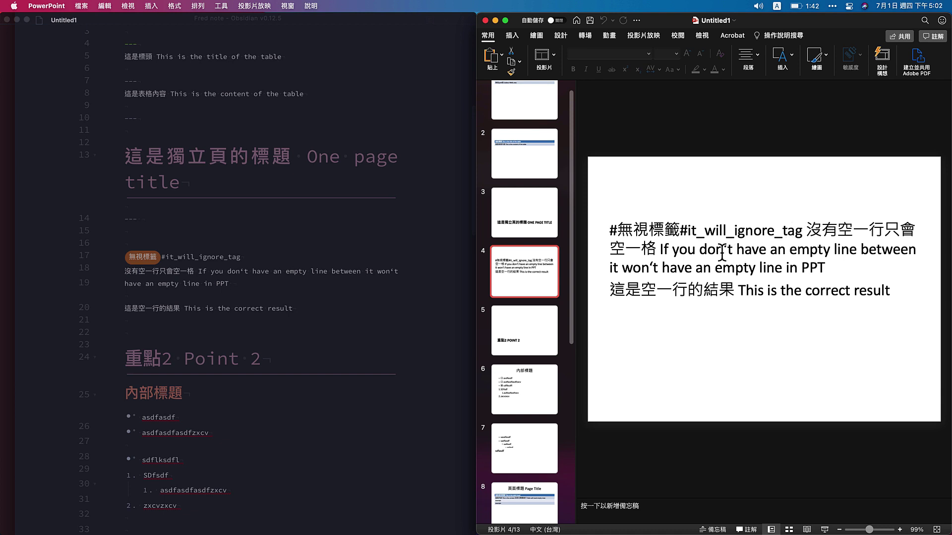
{"action": "left_click", "coordinate": [800, 226]}
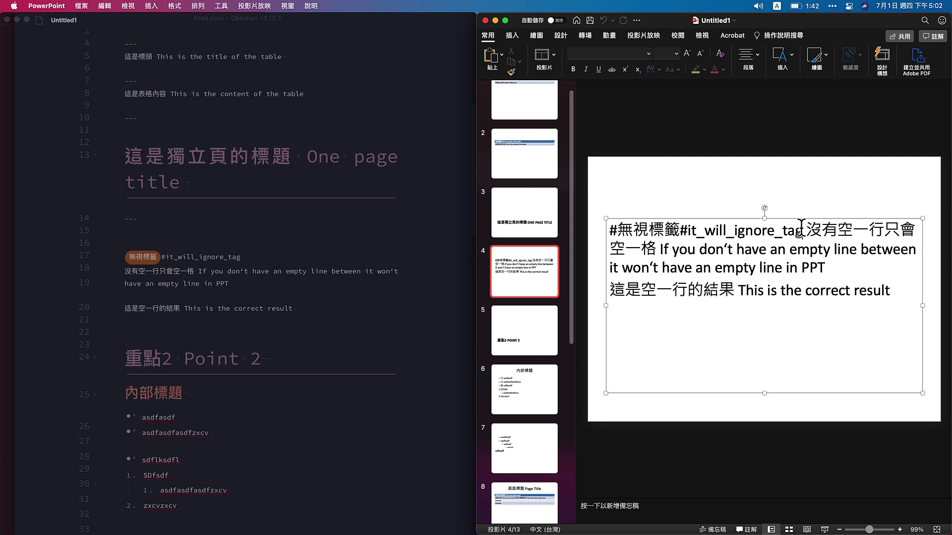
{"action": "left_click", "coordinate": [798, 250]}
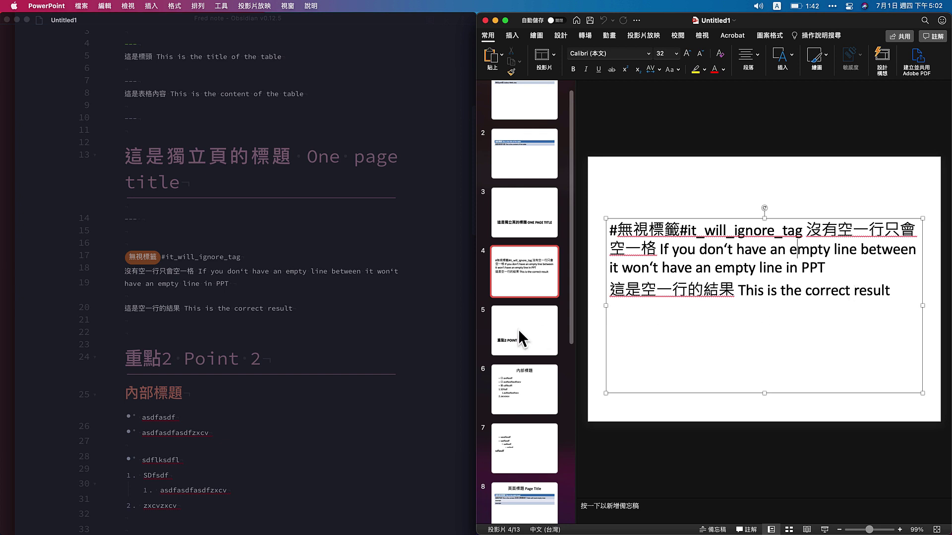
Step: Compare slide 5 (Point 2) and slide 6 (內部標題 list) with the note, then show slide 7
{"action": "scroll", "coordinate": [392, 390], "scroll_direction": "down", "scroll_amount": 5}
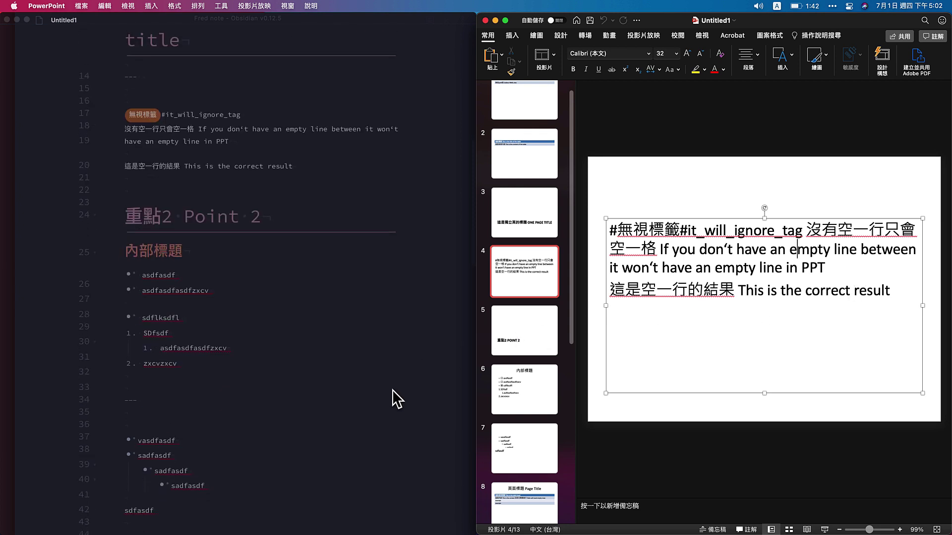
{"action": "left_click", "coordinate": [535, 327]}
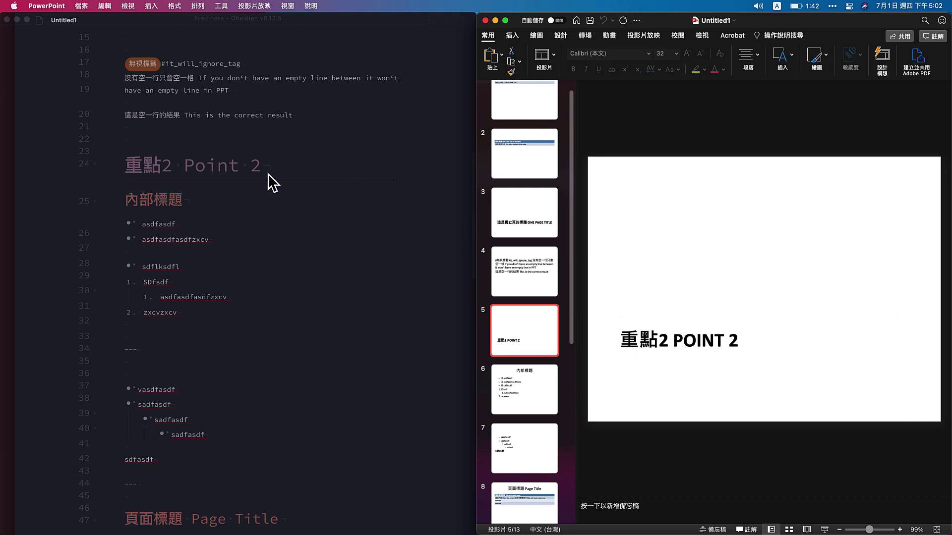
{"action": "left_click", "coordinate": [191, 206]}
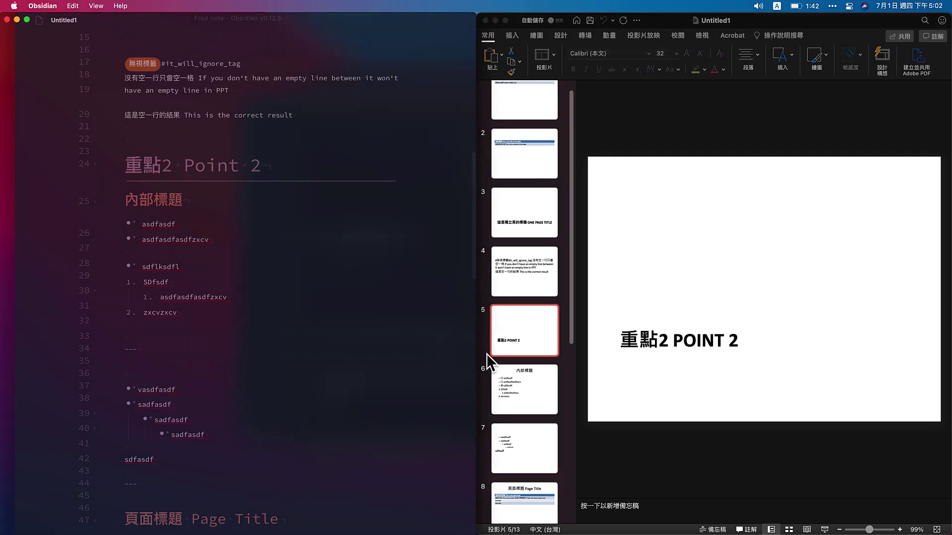
{"action": "left_click", "coordinate": [508, 409]}
{"action": "left_click", "coordinate": [520, 392]}
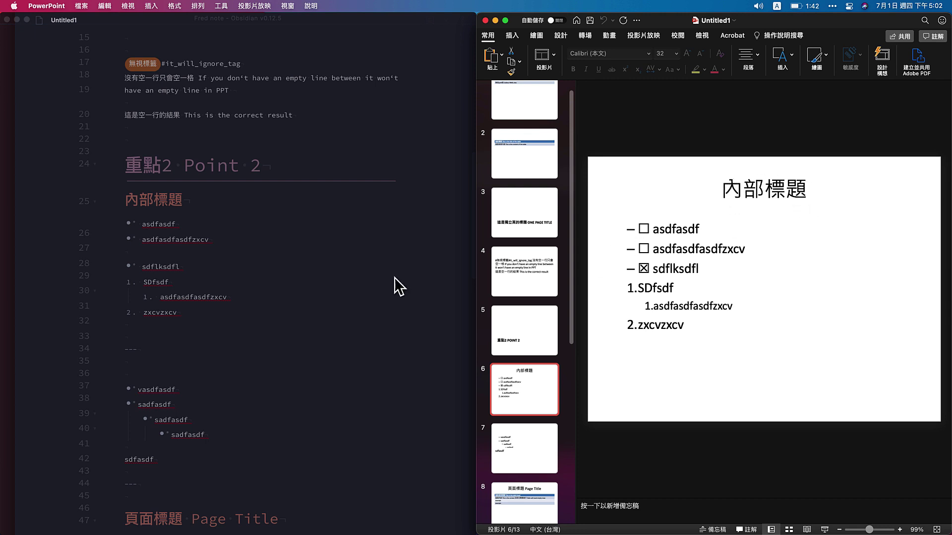
{"action": "left_click", "coordinate": [235, 223]}
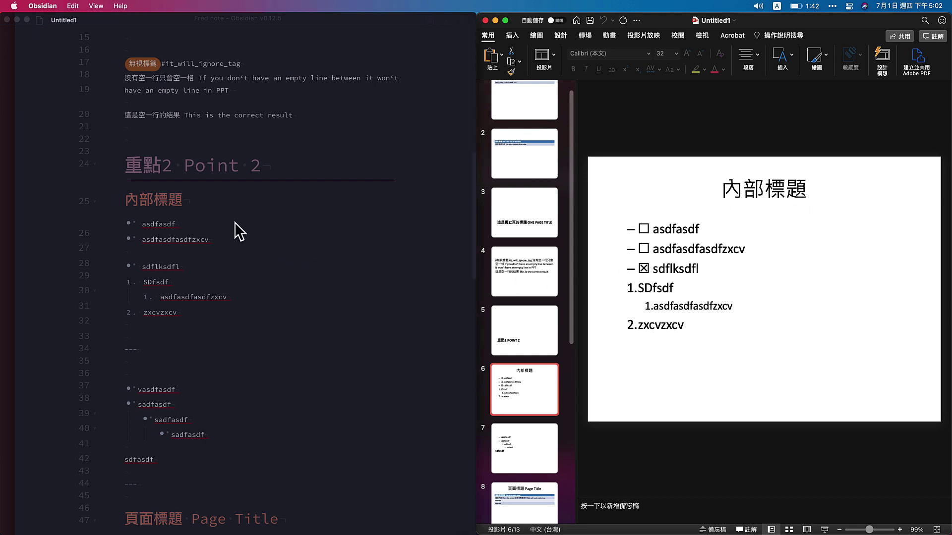
{"action": "left_click", "coordinate": [209, 225]}
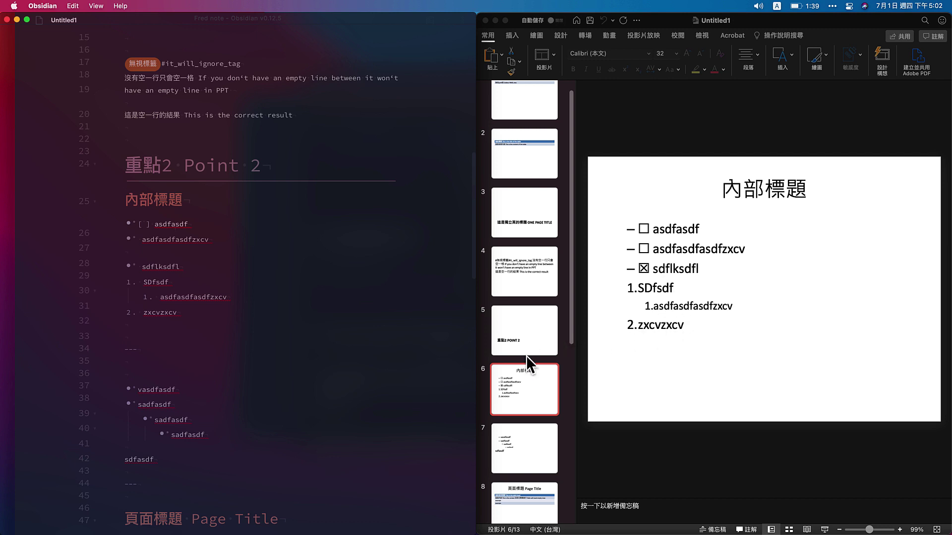
{"action": "left_click", "coordinate": [520, 445]}
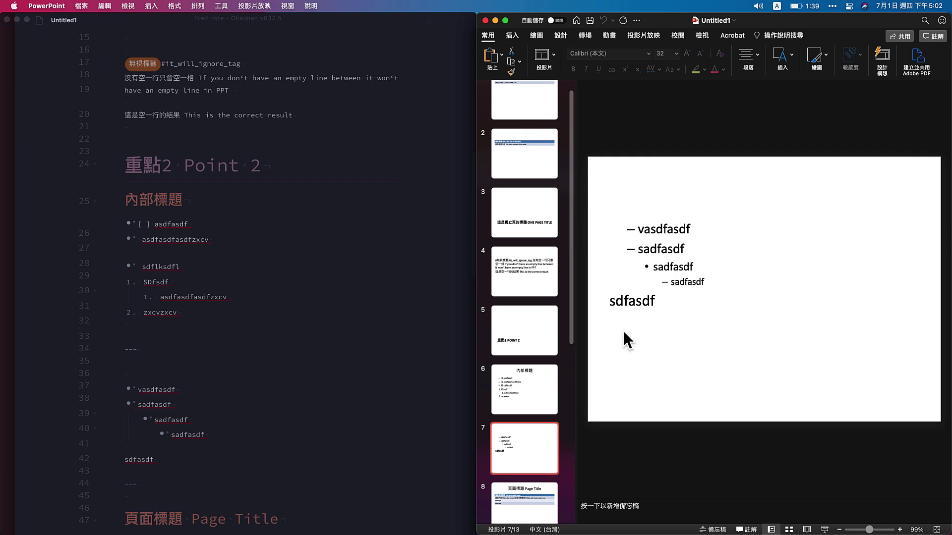
{"action": "scroll", "coordinate": [564, 396], "scroll_direction": "down", "scroll_amount": 5}
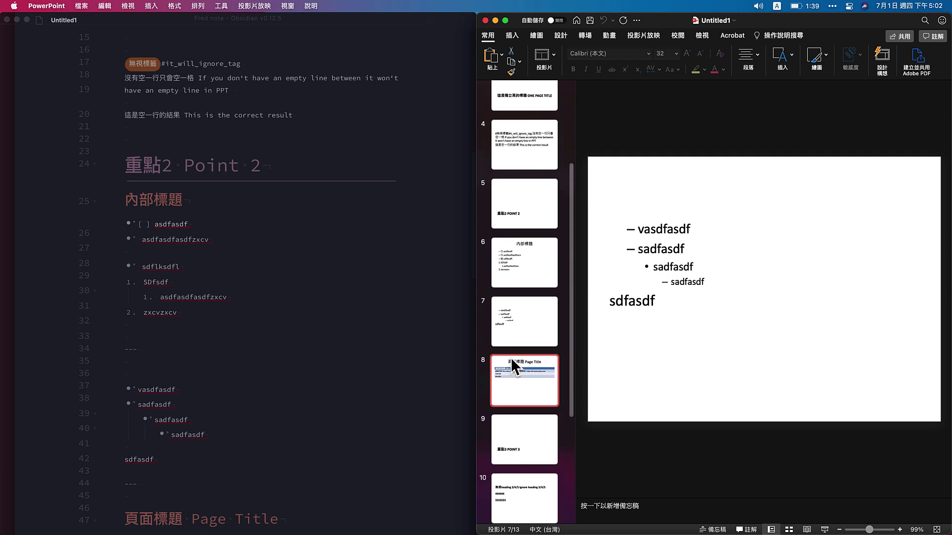
Step: Review slide 8's Page Title table and slide 9 (Point 3), ending on slide 10
{"action": "left_click", "coordinate": [511, 358]}
{"action": "scroll", "coordinate": [356, 345], "scroll_direction": "down", "scroll_amount": 10}
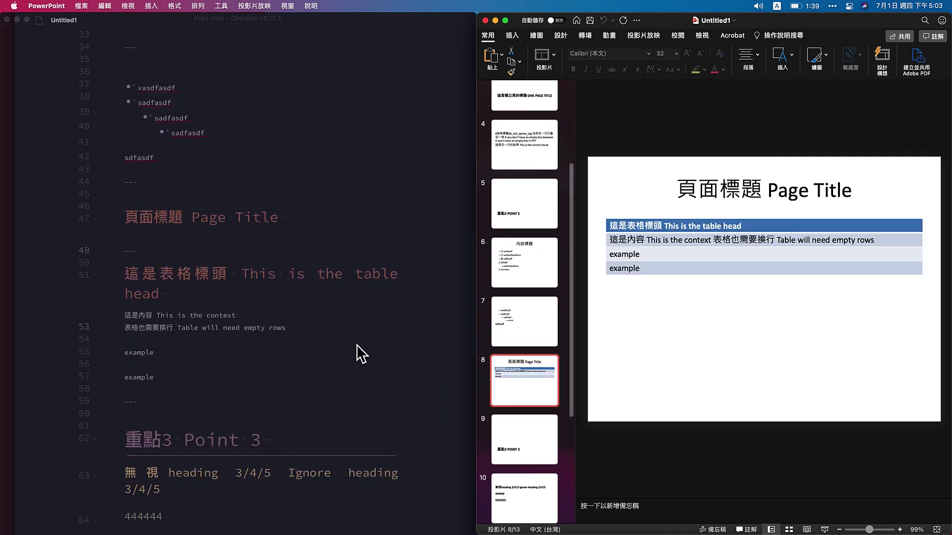
{"action": "scroll", "coordinate": [357, 344], "scroll_direction": "down", "scroll_amount": 2}
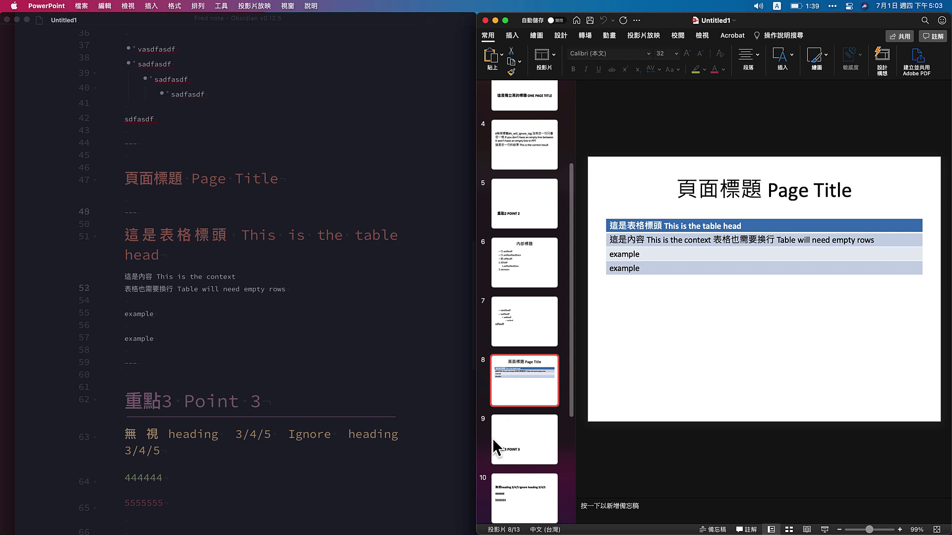
{"action": "scroll", "coordinate": [448, 442], "scroll_direction": "down", "scroll_amount": 5}
{"action": "left_click", "coordinate": [529, 450]}
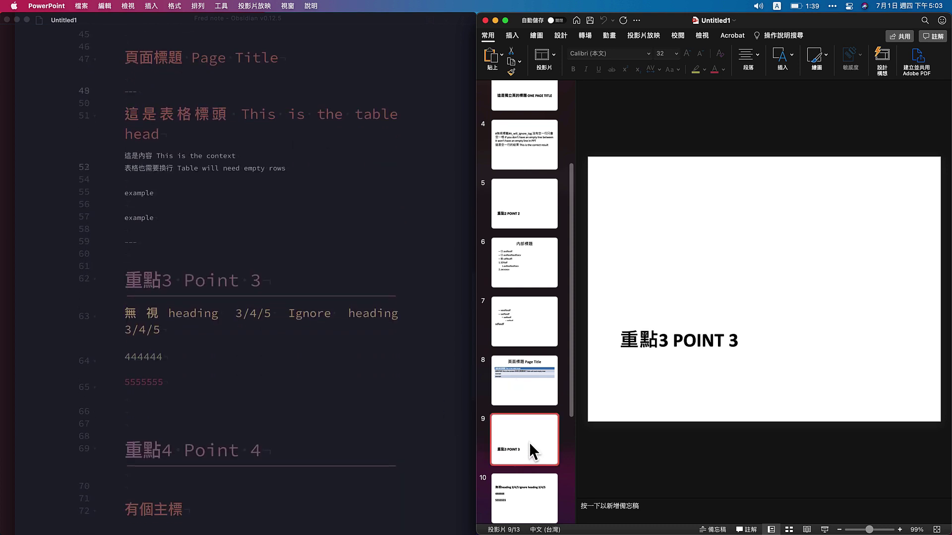
{"action": "scroll", "coordinate": [528, 467], "scroll_direction": "down", "scroll_amount": 3}
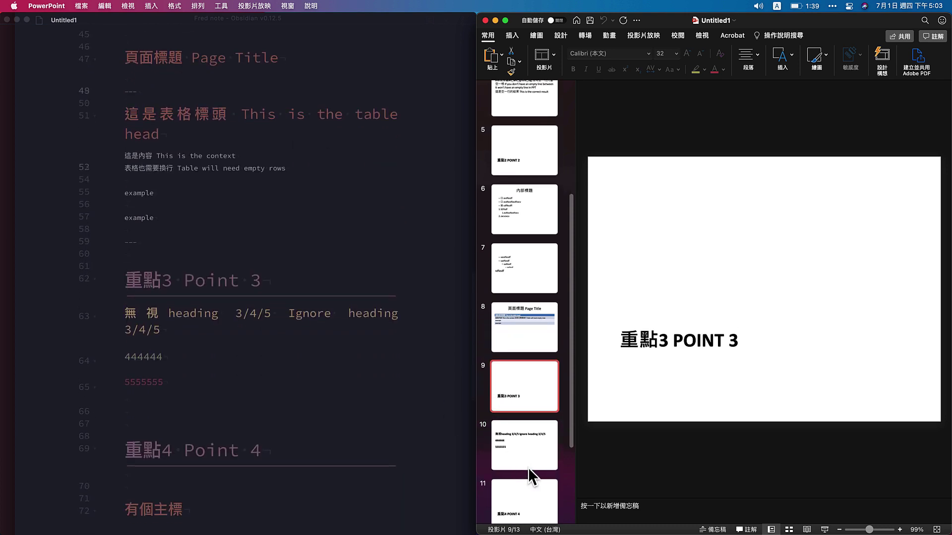
{"action": "left_click", "coordinate": [515, 433]}
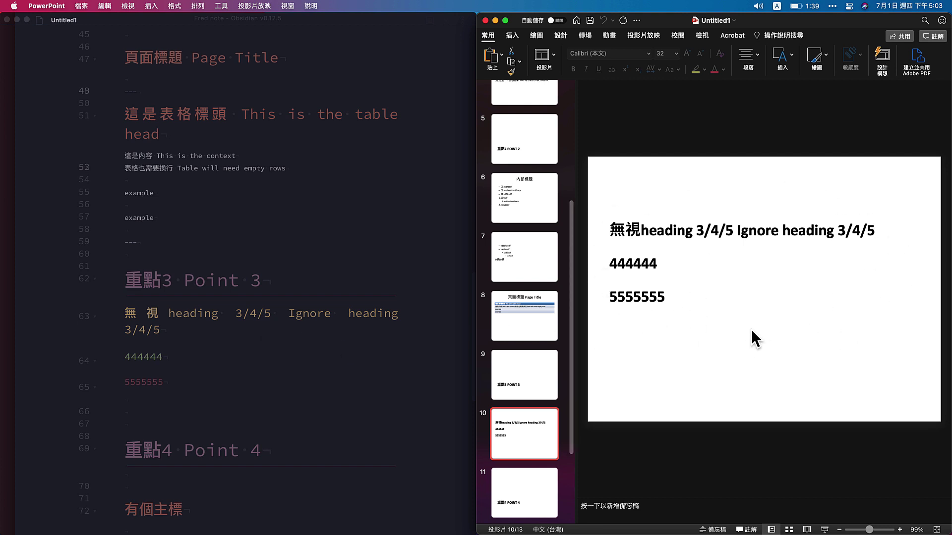
{"action": "scroll", "coordinate": [519, 428], "scroll_direction": "down", "scroll_amount": 3}
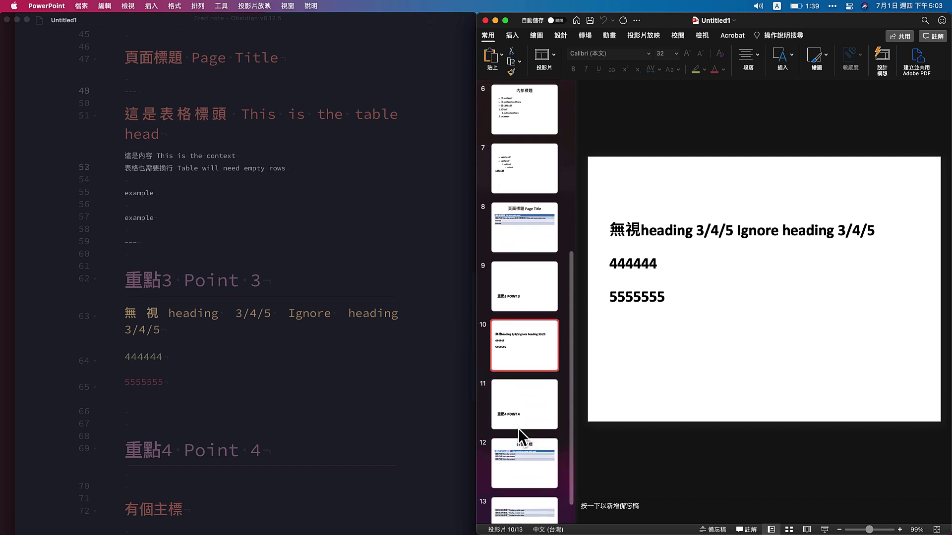
{"action": "scroll", "coordinate": [270, 435], "scroll_direction": "down", "scroll_amount": 10}
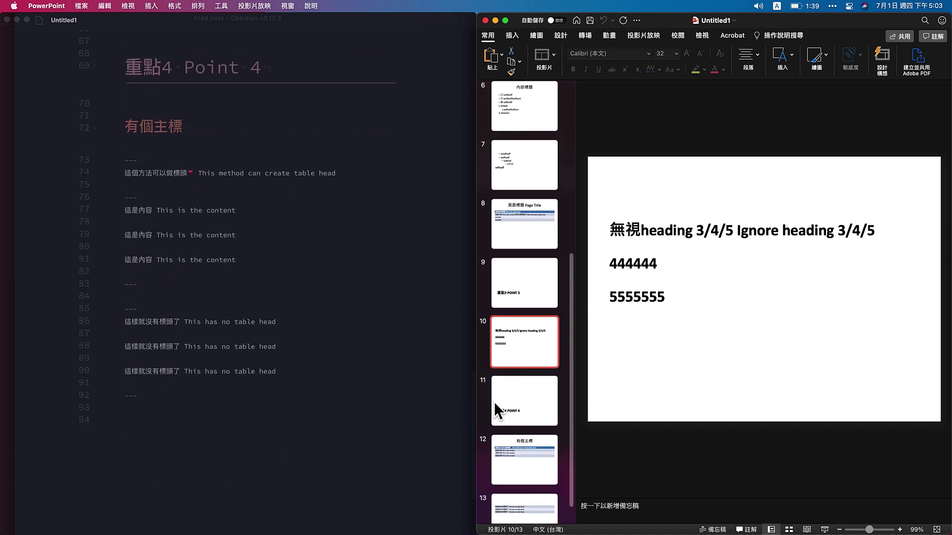
Step: Step through slide 11 (Point 4), slide 12 (有個主標 table) and slide 13, the headerless table
{"action": "left_click", "coordinate": [525, 399]}
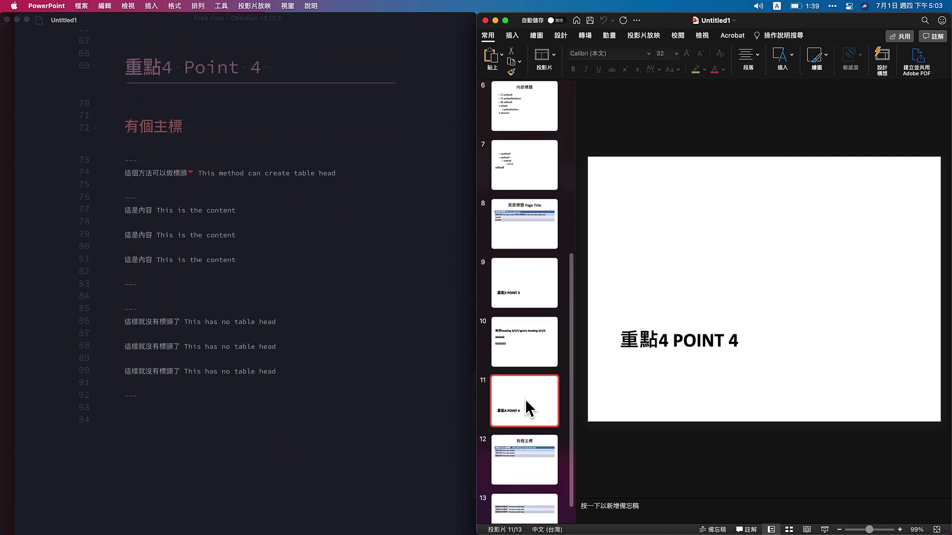
{"action": "left_click", "coordinate": [517, 453]}
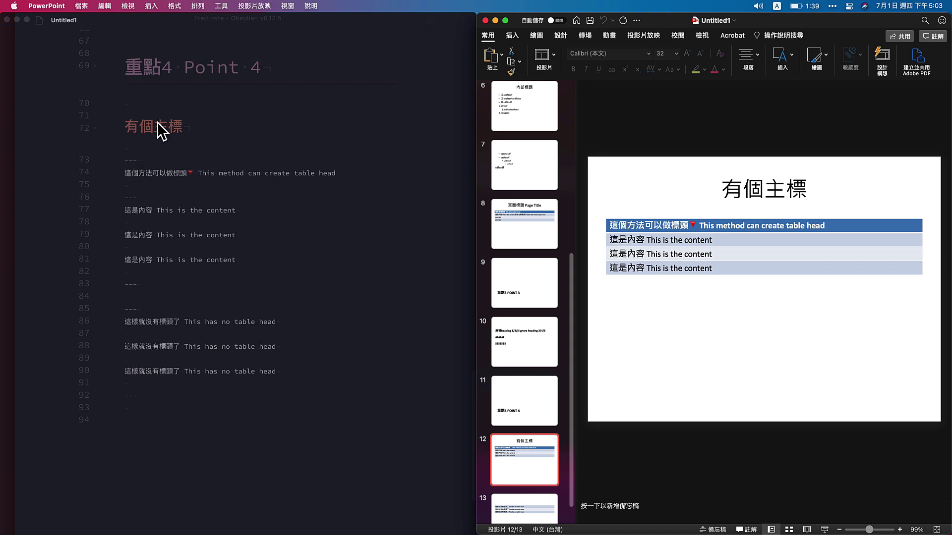
{"action": "scroll", "coordinate": [158, 134], "scroll_direction": "up", "scroll_amount": 2}
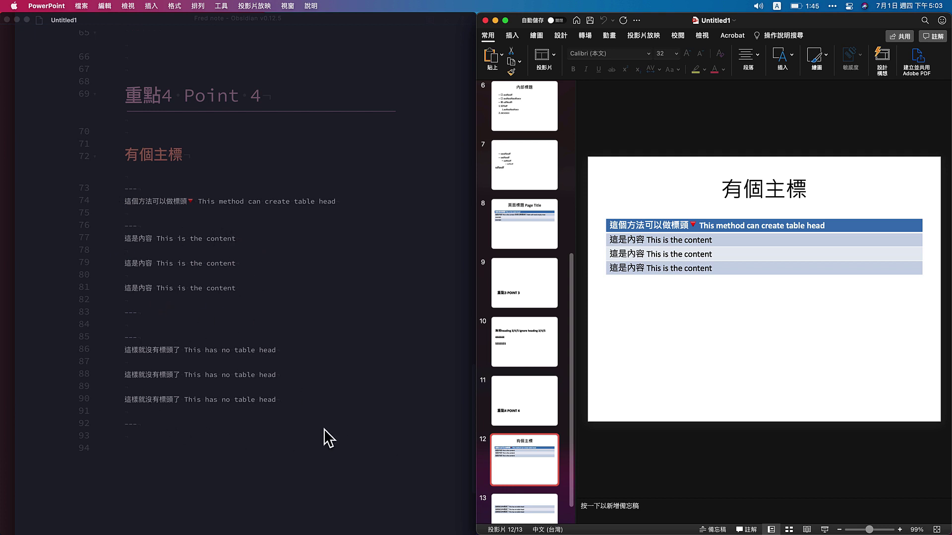
{"action": "left_click", "coordinate": [501, 517]}
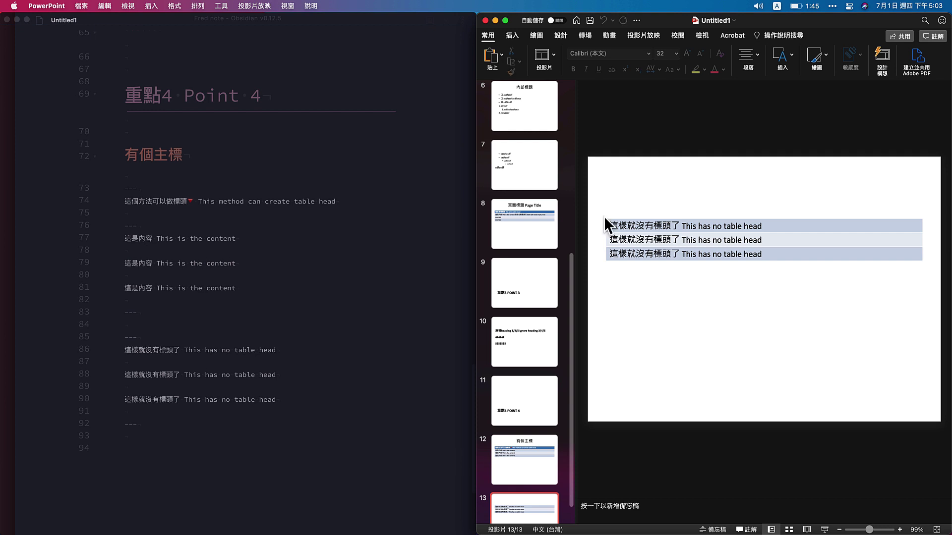
{"action": "left_click", "coordinate": [443, 228]}
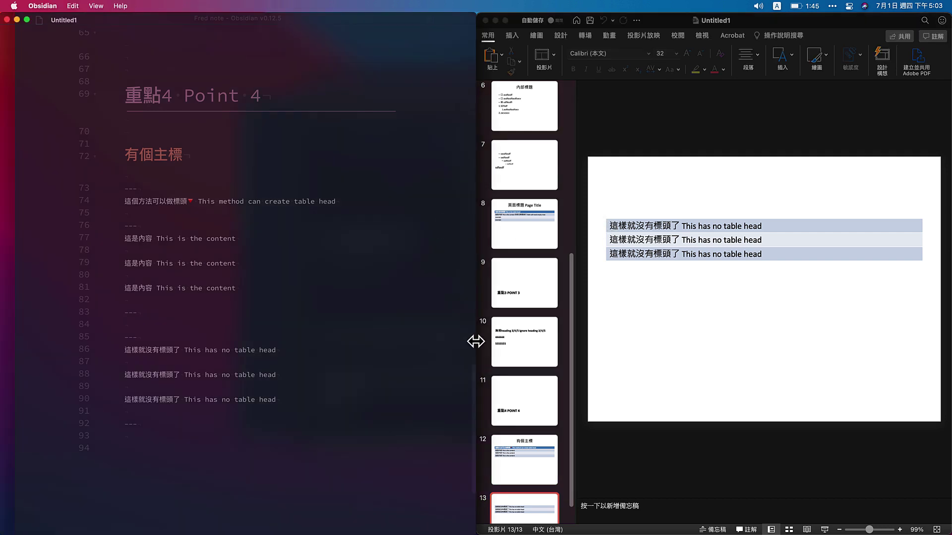